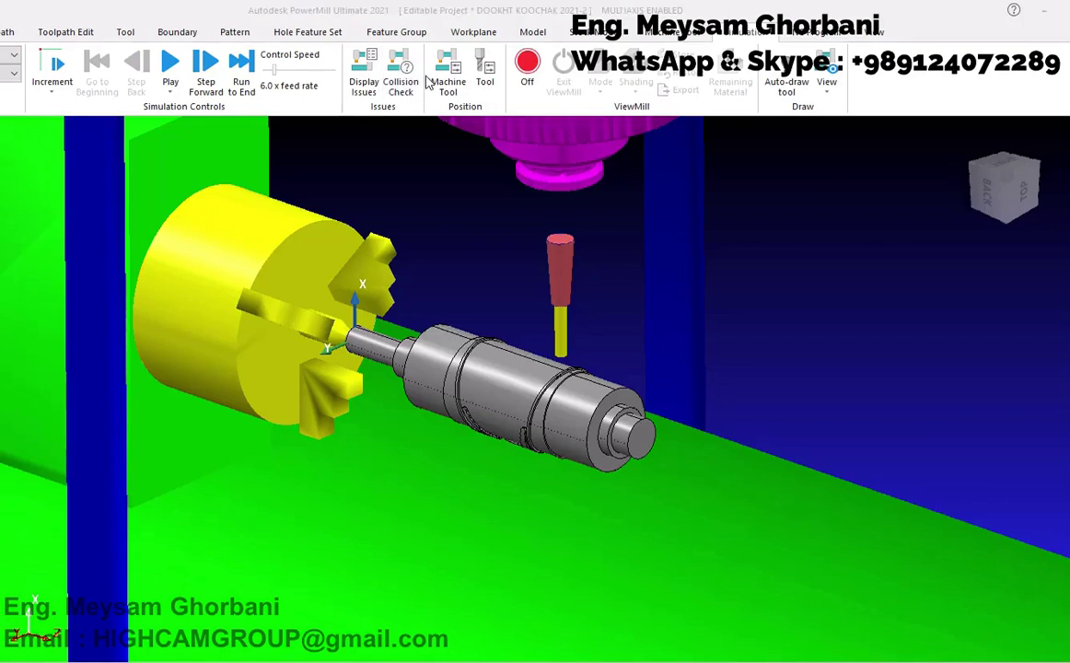
- Show the Machine Tool Position readouts beside the view and rotate the part on the A axis
left_click(435, 81)
left_click_drag(18, 11, 928, 91)
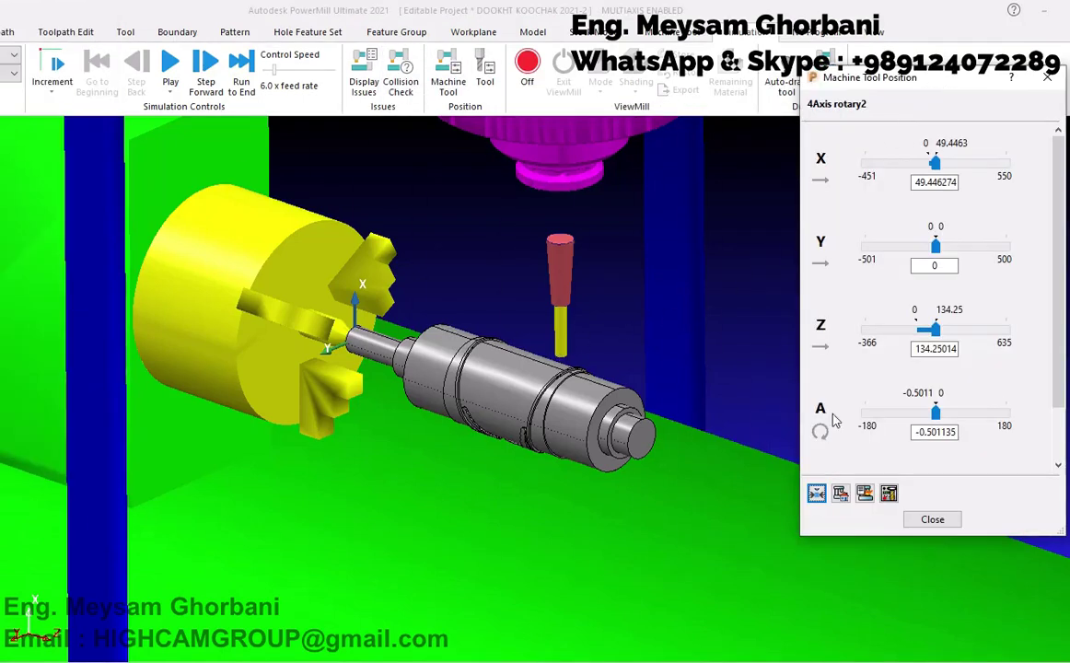
mouse_move(918, 420)
left_mouse_down()
mouse_move(895, 414)
mouse_move(953, 419)
mouse_move(861, 417)
left_mouse_up()
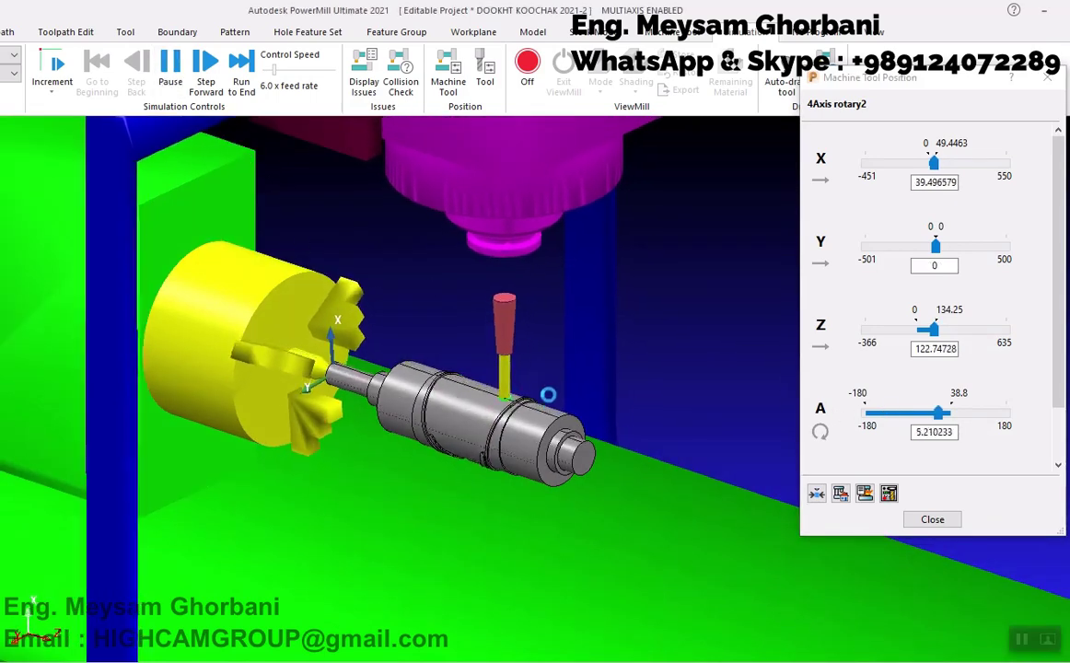
- Zoom in to watch the pocket pattern being cut, then rotate the part back on the A axis
scroll(630, 401, "up", 2)
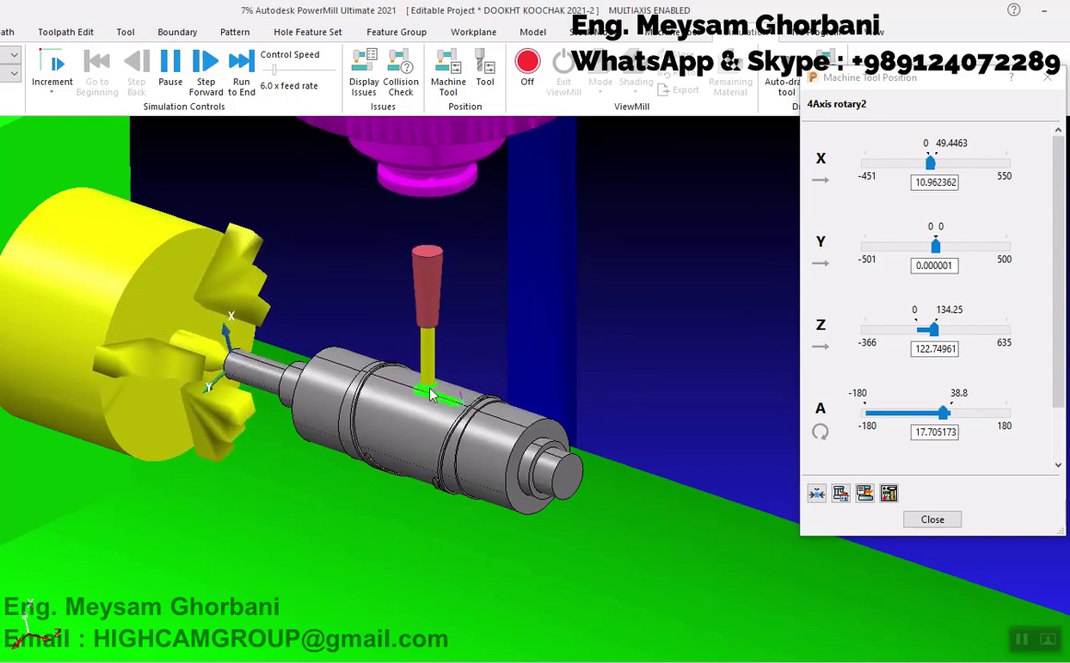
scroll(428, 394, "up", 3)
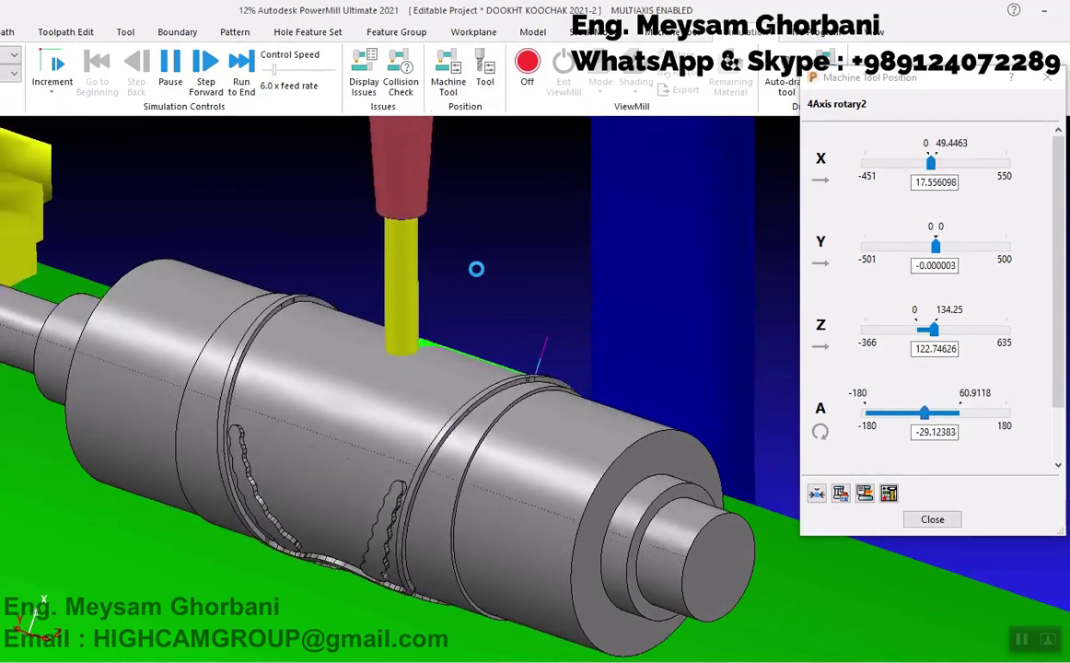
scroll(476, 269, "down", 2)
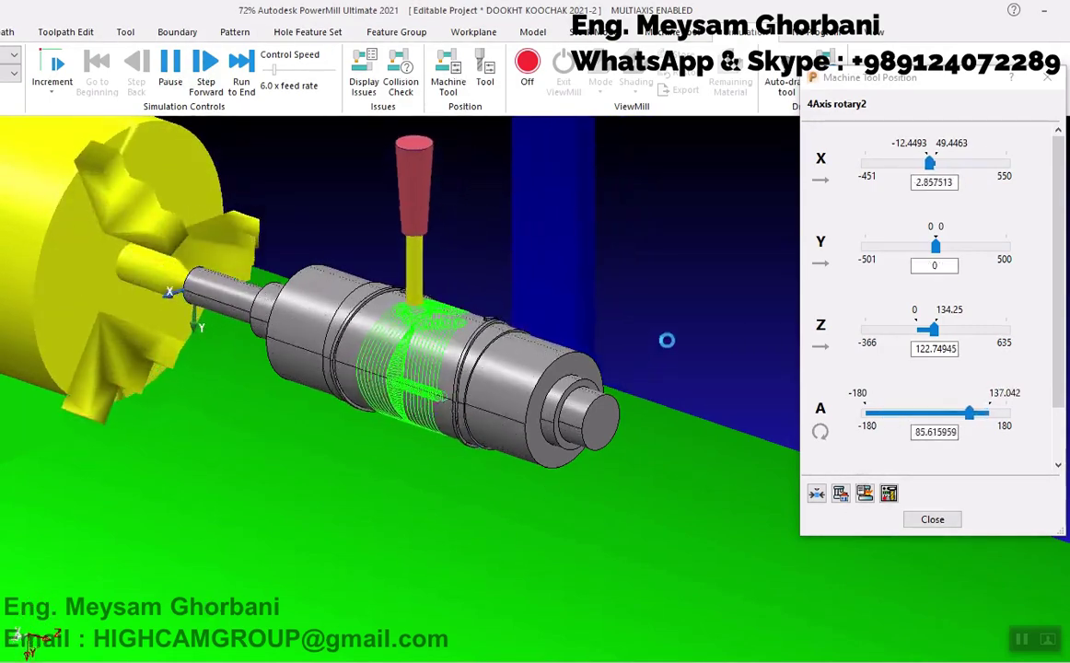
scroll(352, 317, "up", 3)
scroll(352, 318, "up", 2)
mouse_move(963, 424)
left_mouse_down()
mouse_move(912, 437)
mouse_move(1000, 433)
mouse_move(987, 435)
left_mouse_up()
- Reset all machine axes to zero, raise the head to full Z height, and replay the simulation
left_click(840, 494)
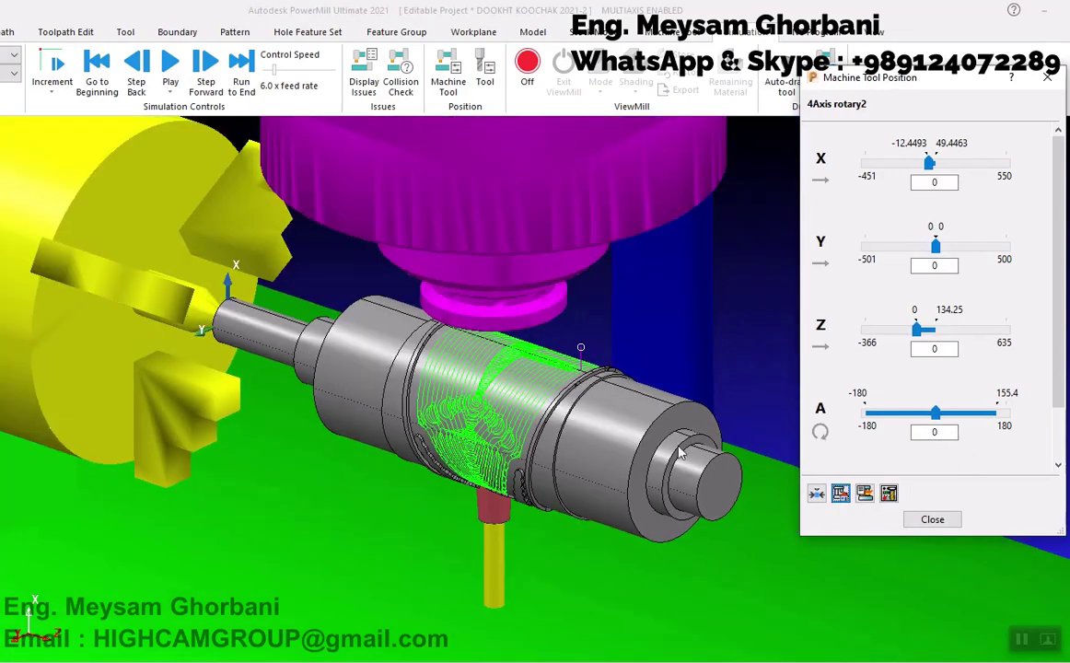
left_click_drag(914, 337, 970, 347)
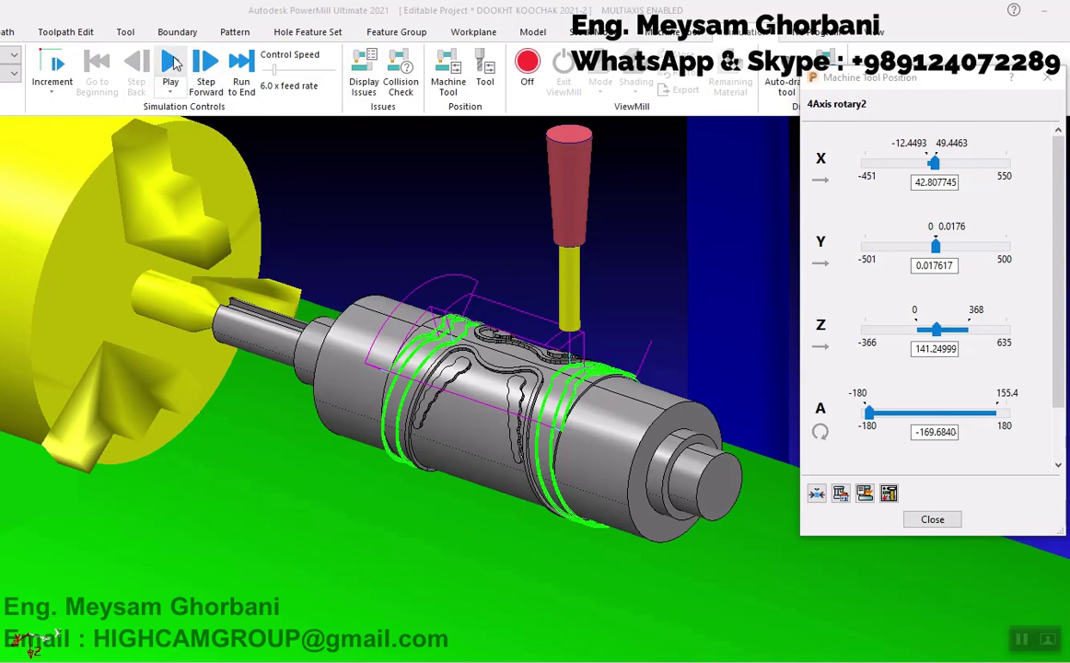
left_click(179, 66)
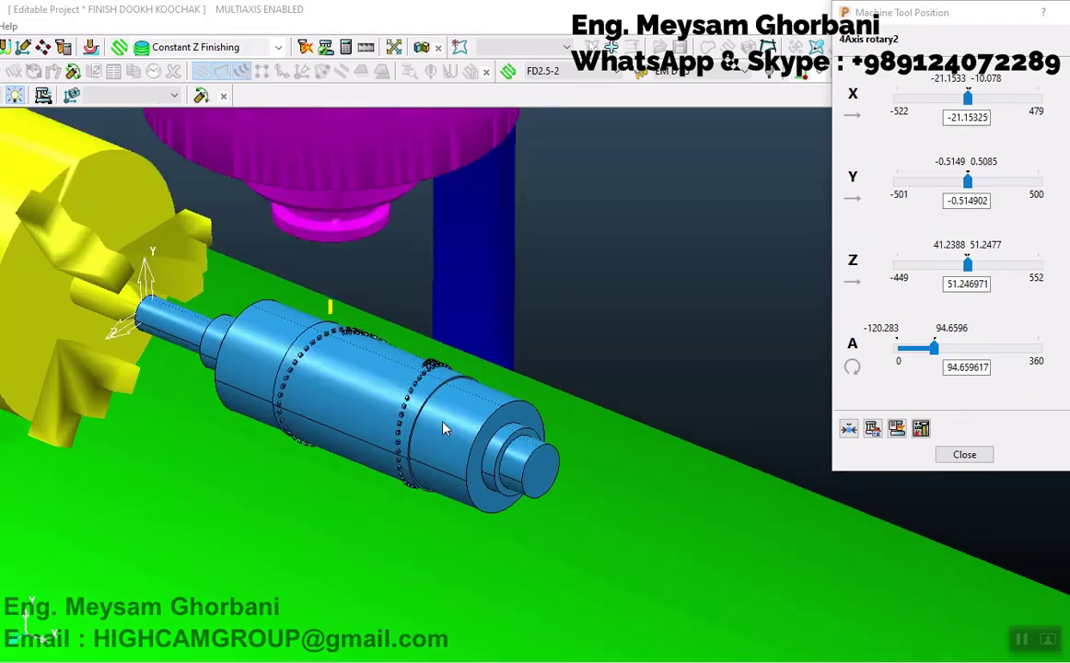
- Spin the shaft on the A axis to inspect the toolpath, move the axis panel lower, and play the finishing toolpath
scroll(442, 428, "up", 2)
mouse_move(937, 351)
left_mouse_down()
mouse_move(1002, 371)
mouse_move(975, 372)
mouse_move(971, 383)
mouse_move(998, 383)
mouse_move(970, 385)
mouse_move(901, 380)
left_mouse_up()
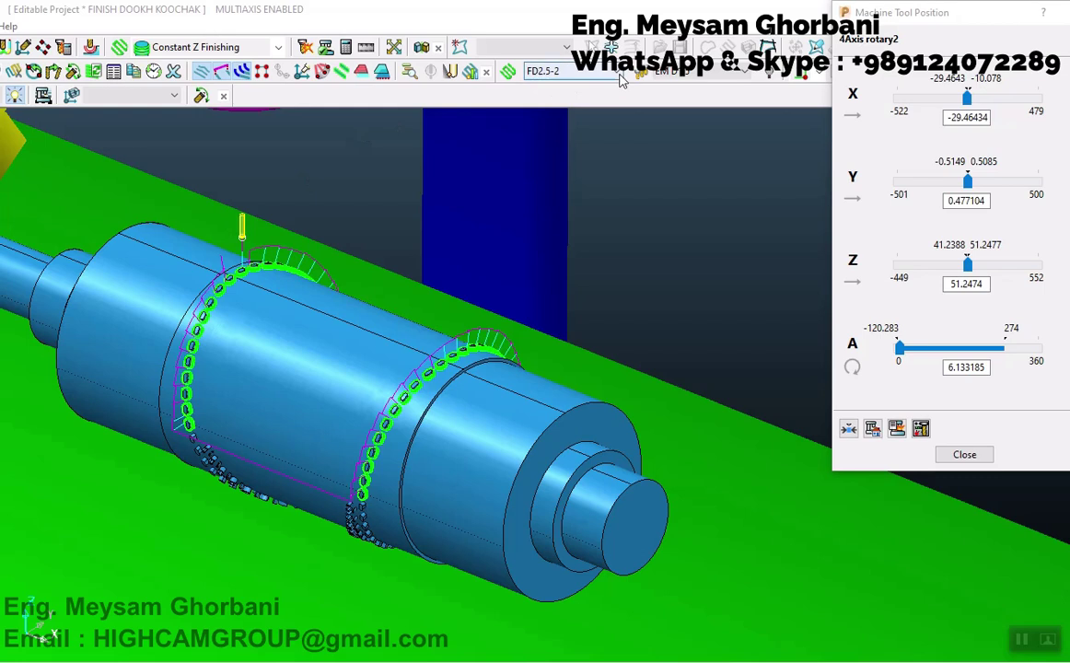
left_click_drag(887, 11, 870, 83)
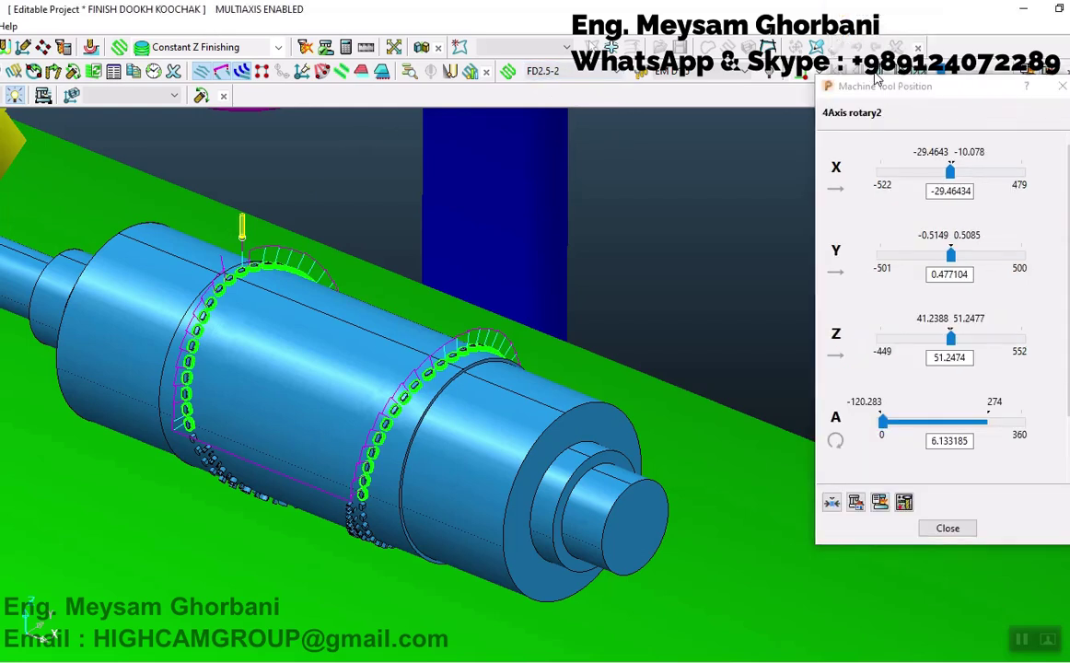
left_click(144, 413)
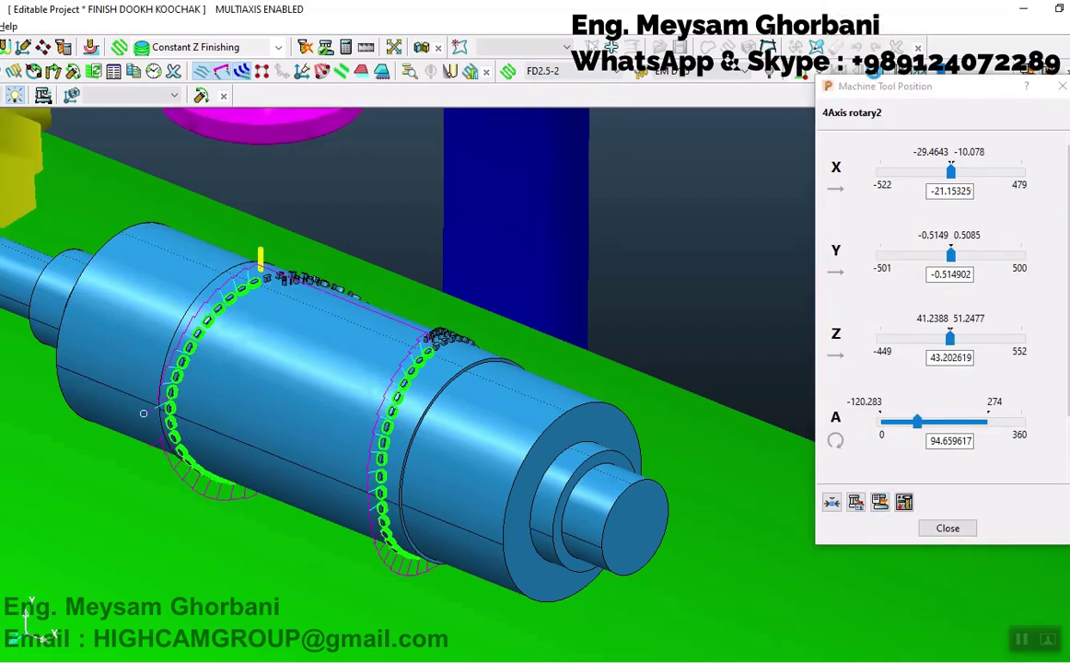
scroll(206, 269, "up", 2)
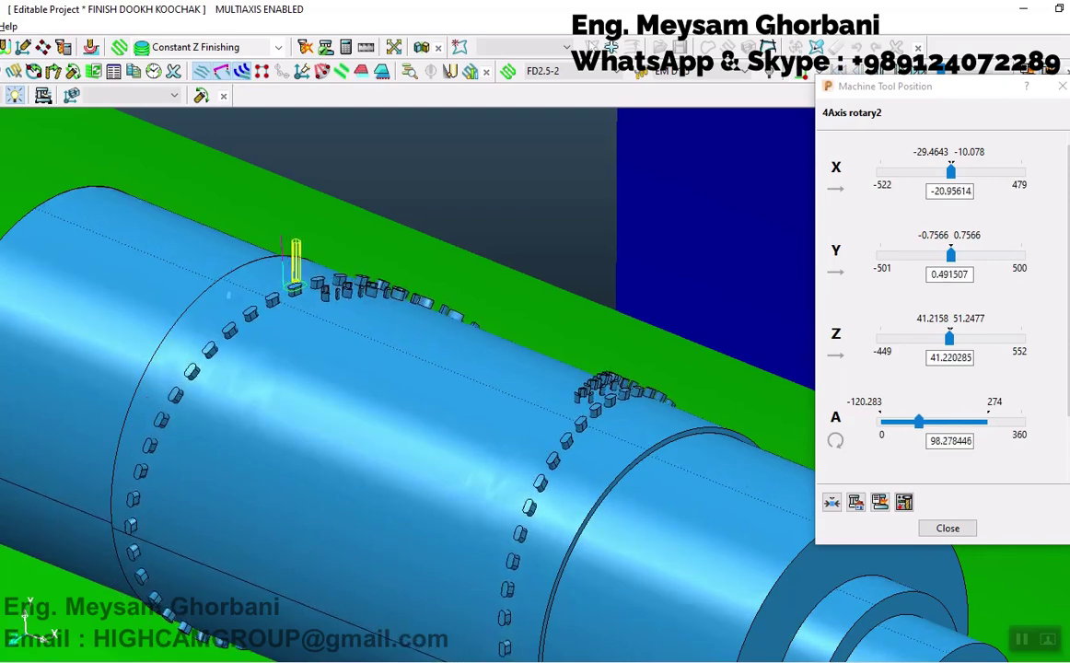
- Zoom in and out while both pocket rings are cut, then rewind to the toolpath start
scroll(276, 281, "up", 3)
scroll(313, 281, "down", 3)
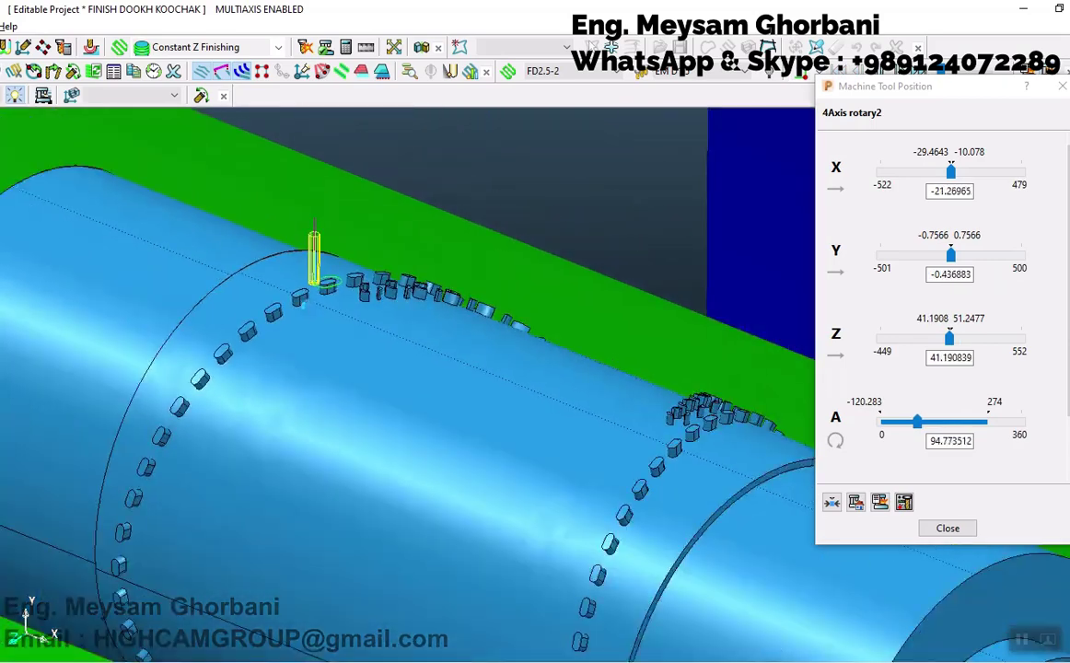
scroll(313, 281, "down", 2)
scroll(442, 336, "down", 2)
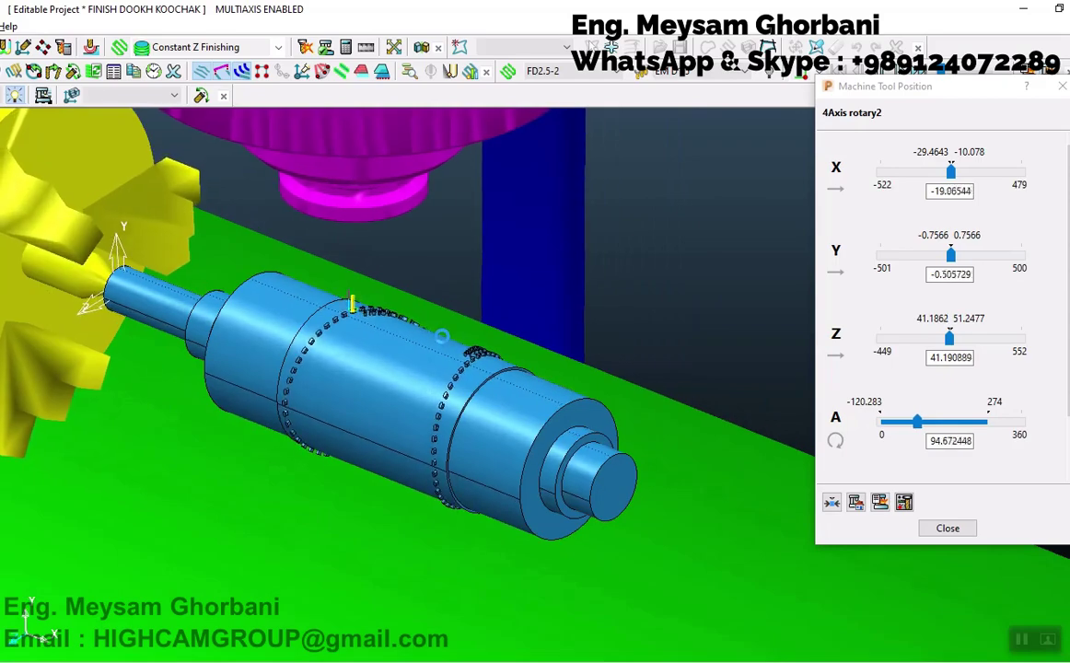
scroll(356, 304, "up", 5)
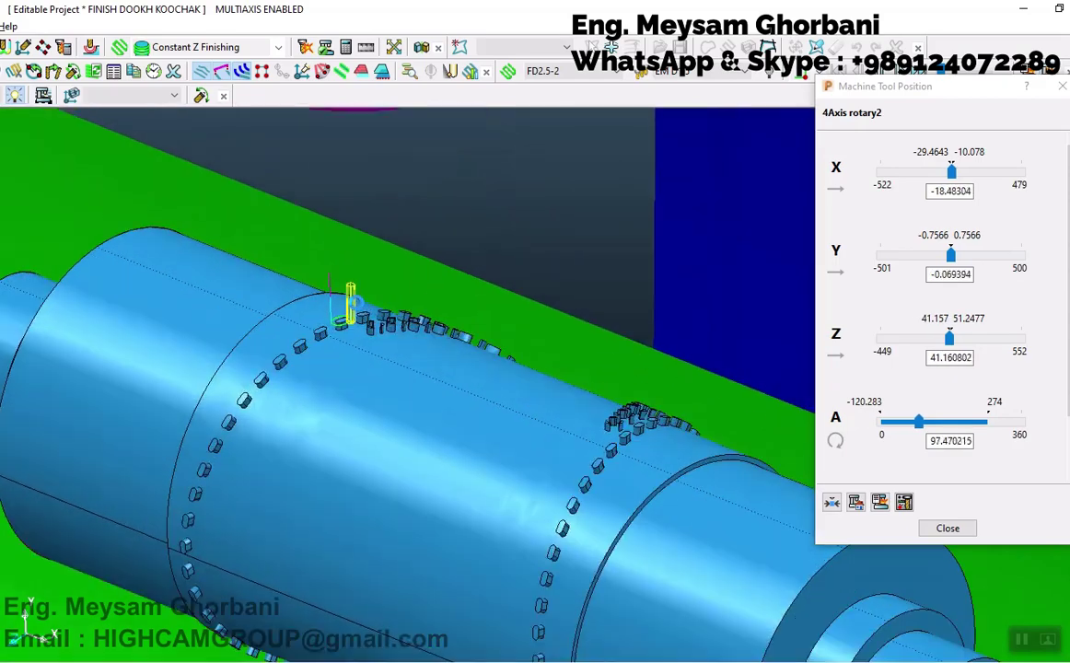
scroll(355, 301, "up", 3)
scroll(356, 301, "up", 3)
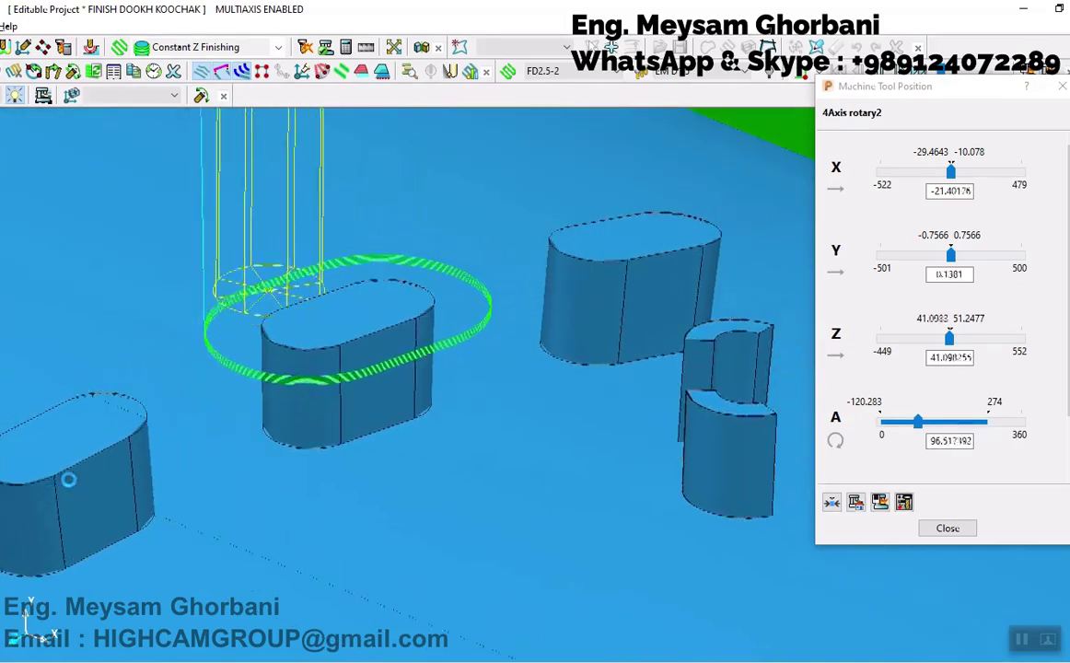
scroll(304, 346, "up", 2)
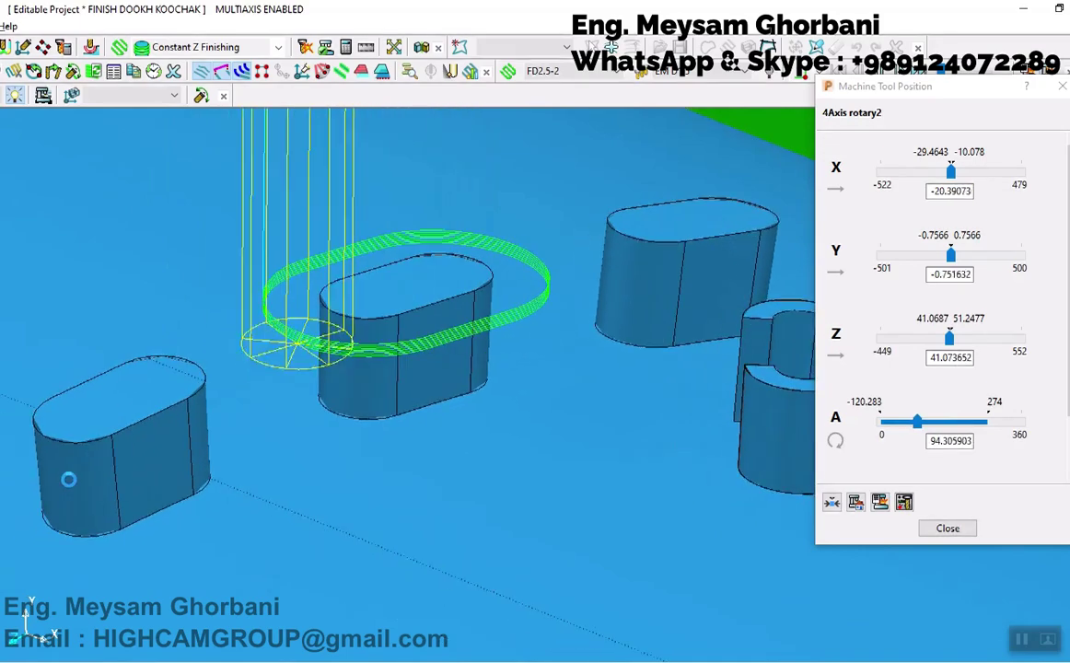
scroll(414, 265, "down", 3)
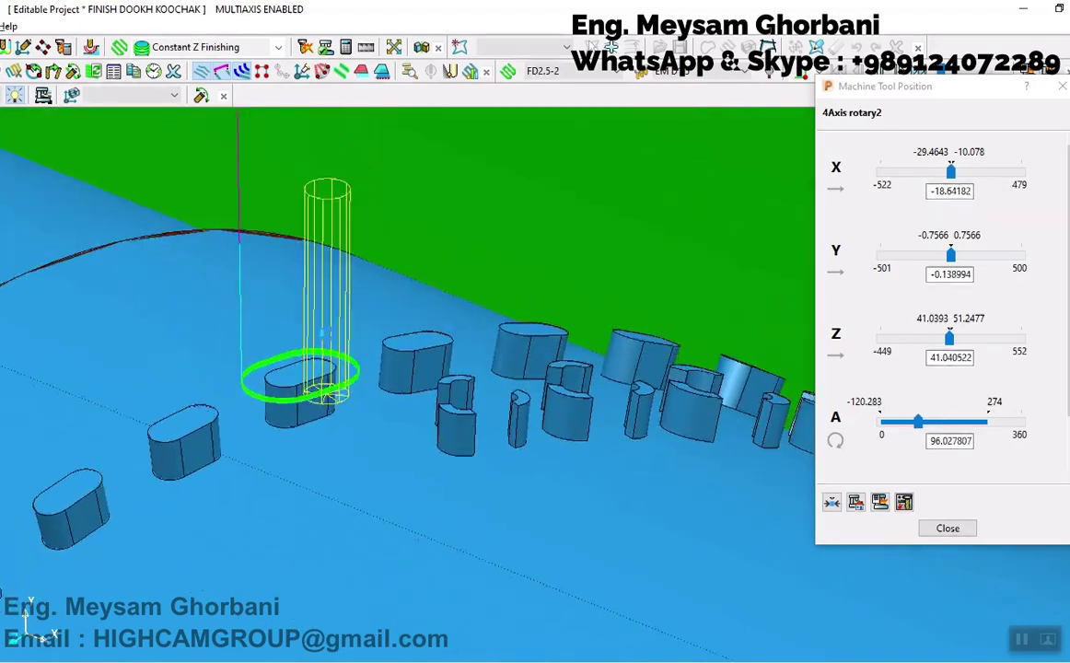
scroll(413, 264, "down", 2)
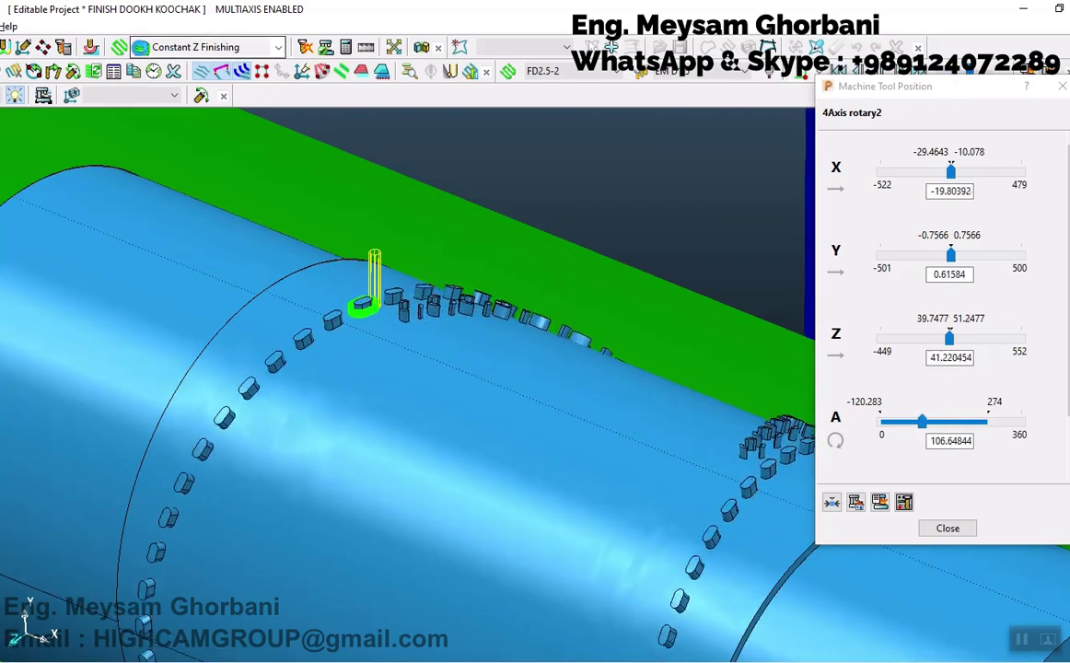
scroll(405, 368, "down", 3)
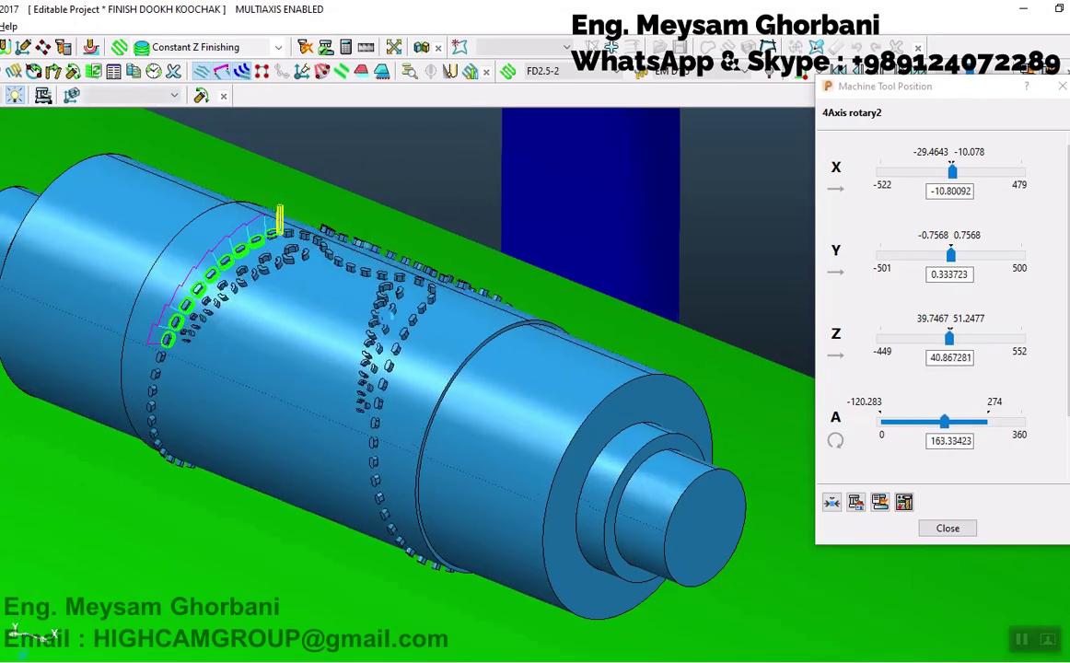
scroll(184, 207, "up", 3)
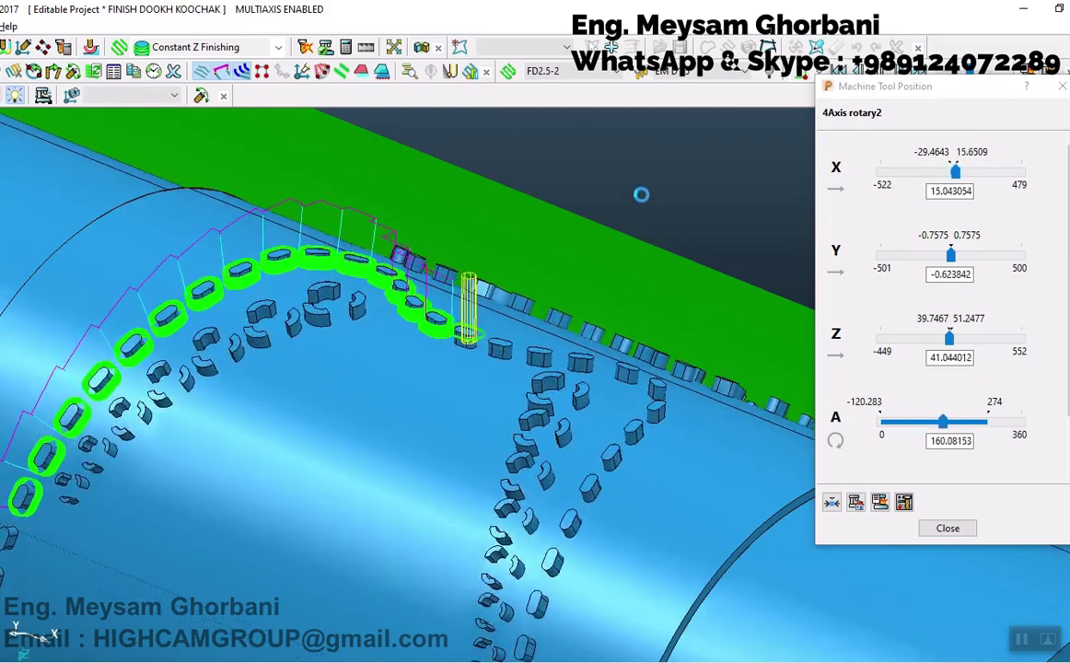
scroll(172, 310, "down", 5)
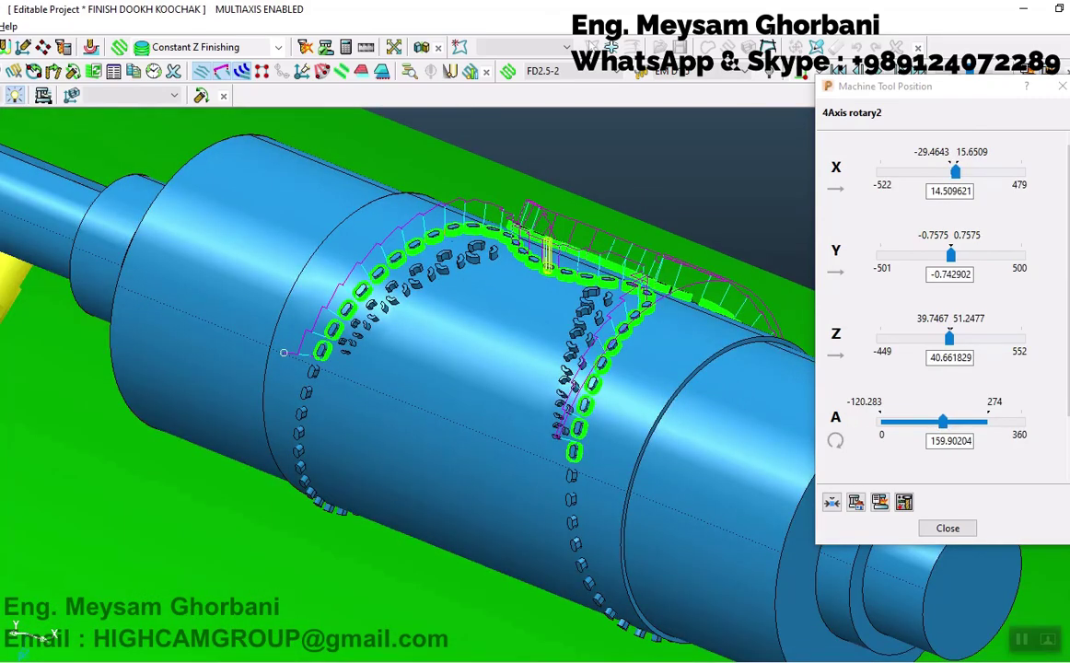
left_click(283, 353)
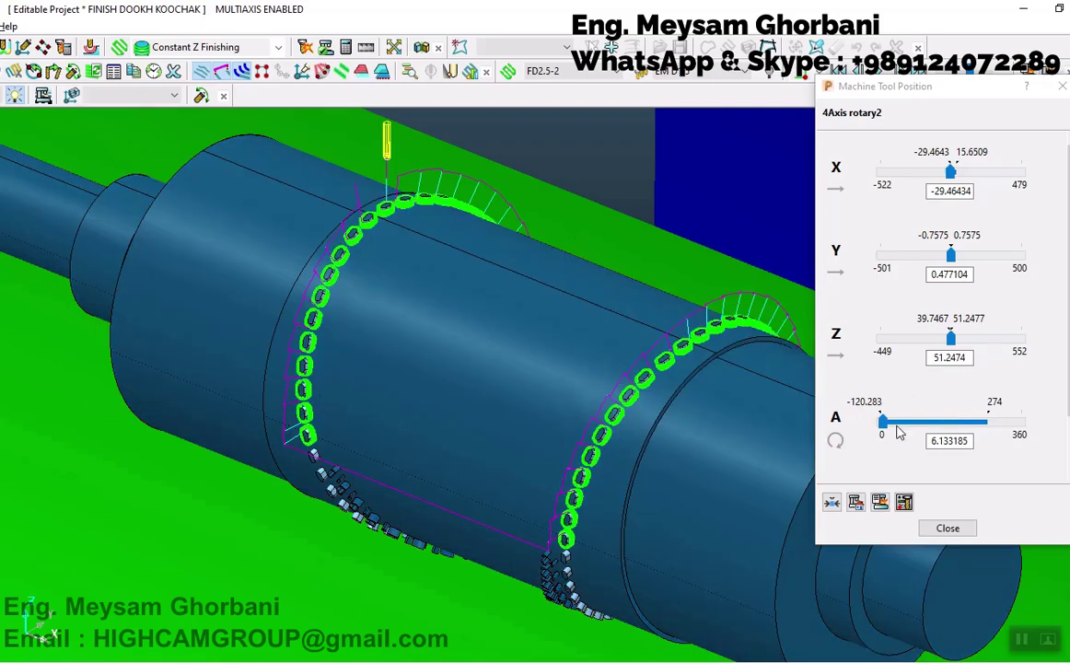
- Spin the shaft on the A axis and back to 0, then orbit to view the toolpath from another side
left_click_drag(885, 423, 883, 438)
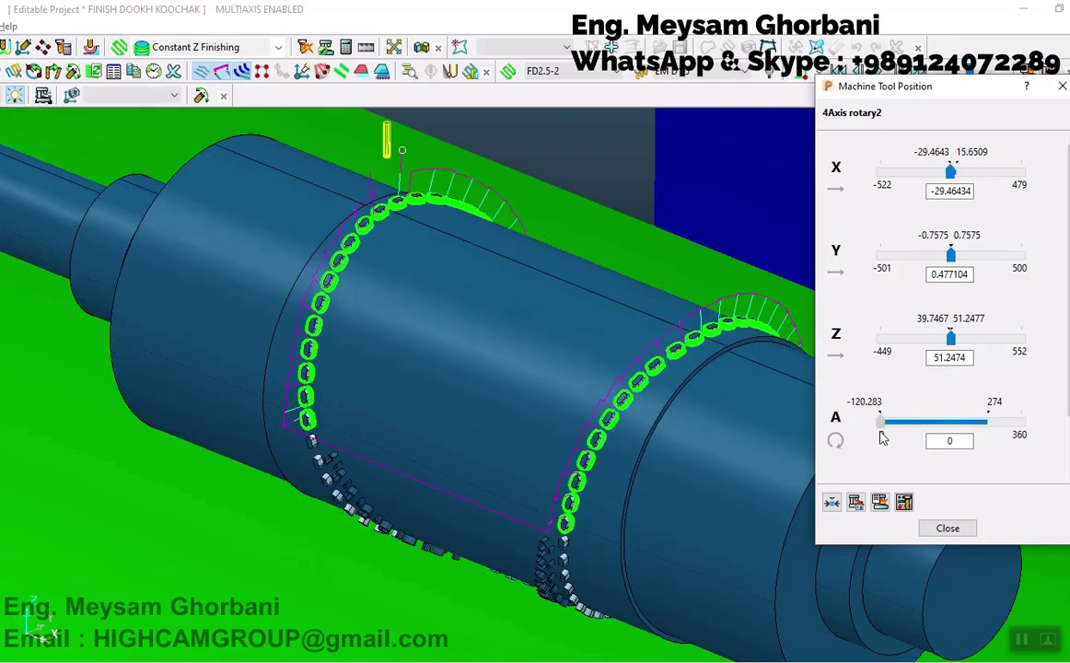
left_click(758, 194)
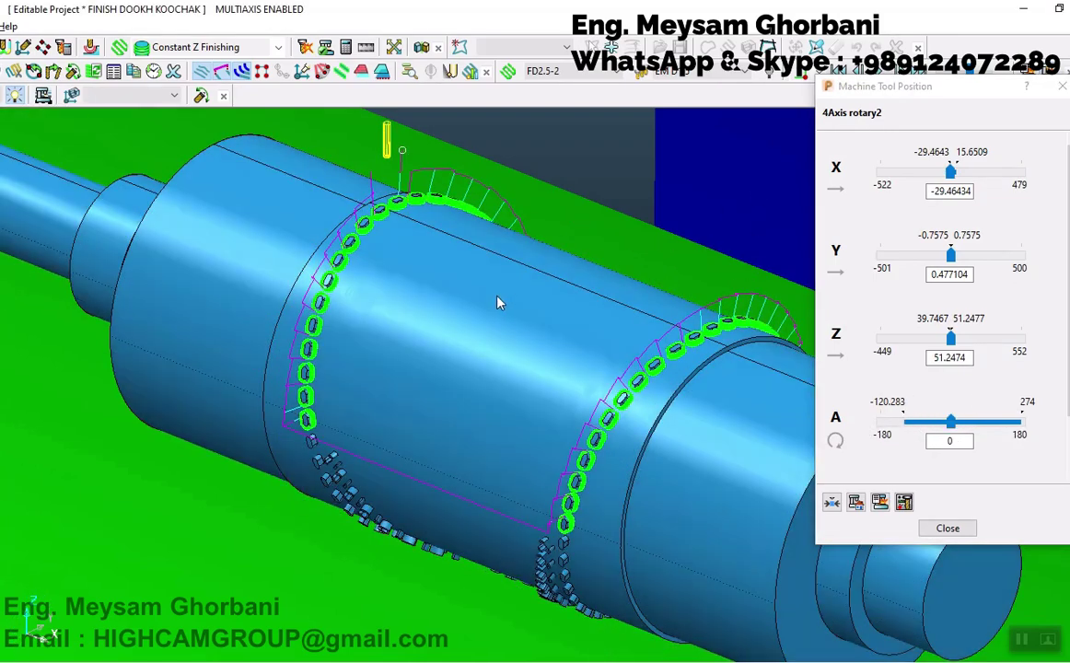
middle_click_drag(534, 380, 477, 382)
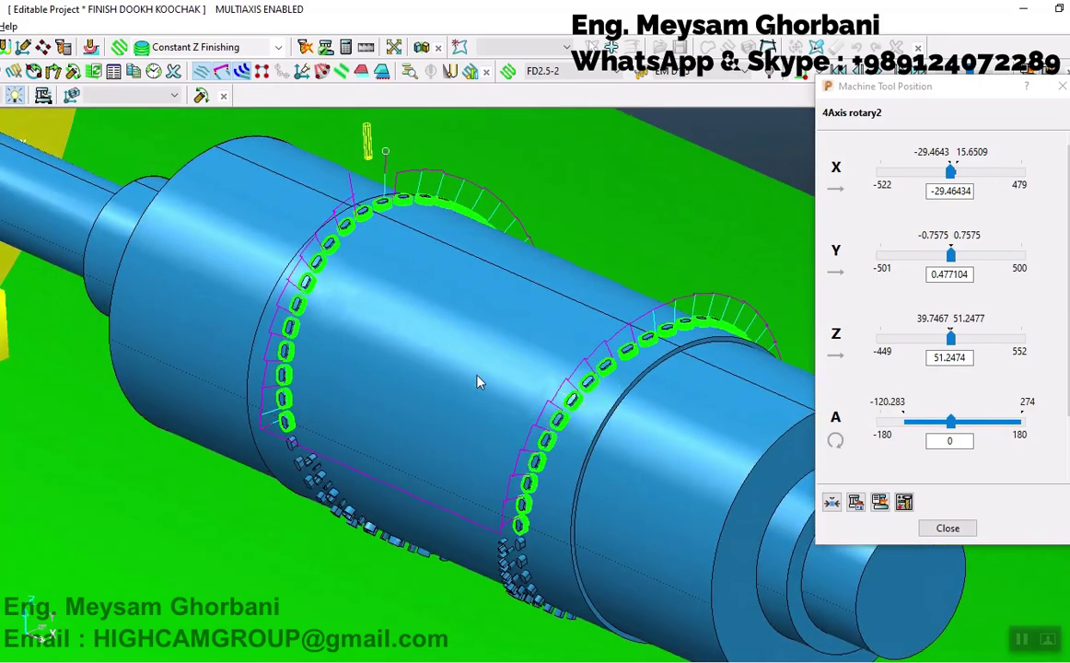
mouse_move(488, 345)
middle_mouse_down()
mouse_move(430, 357)
mouse_move(550, 327)
middle_mouse_up()
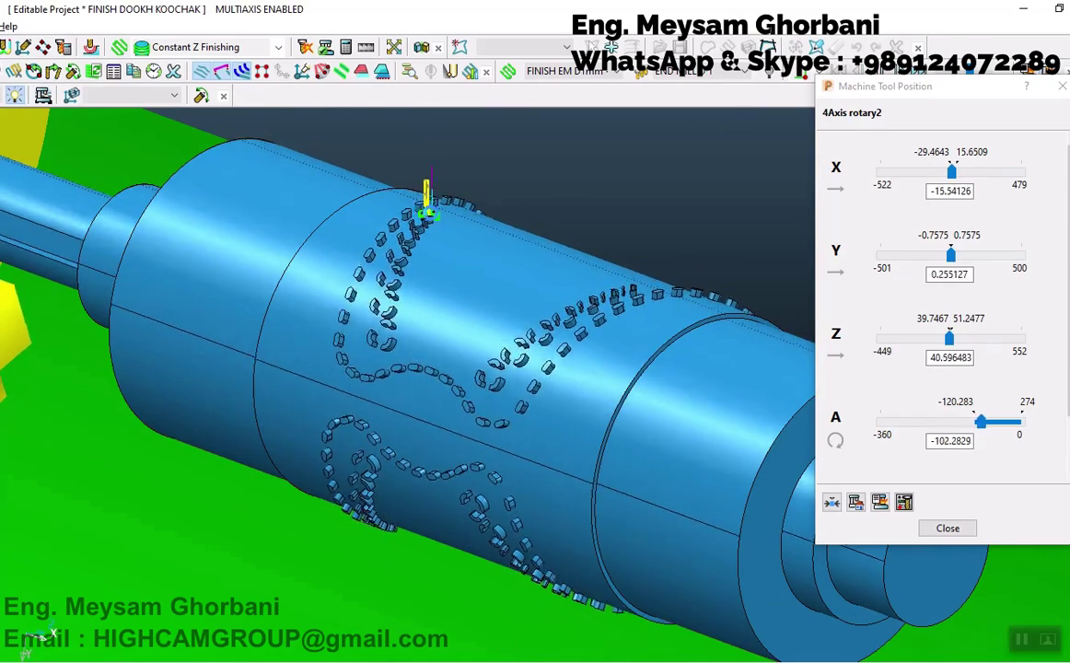
- Zoom in on the tool, then zoom out to see the whole shaft as the wavy-pattern pockets are cut
scroll(436, 218, "up", 3)
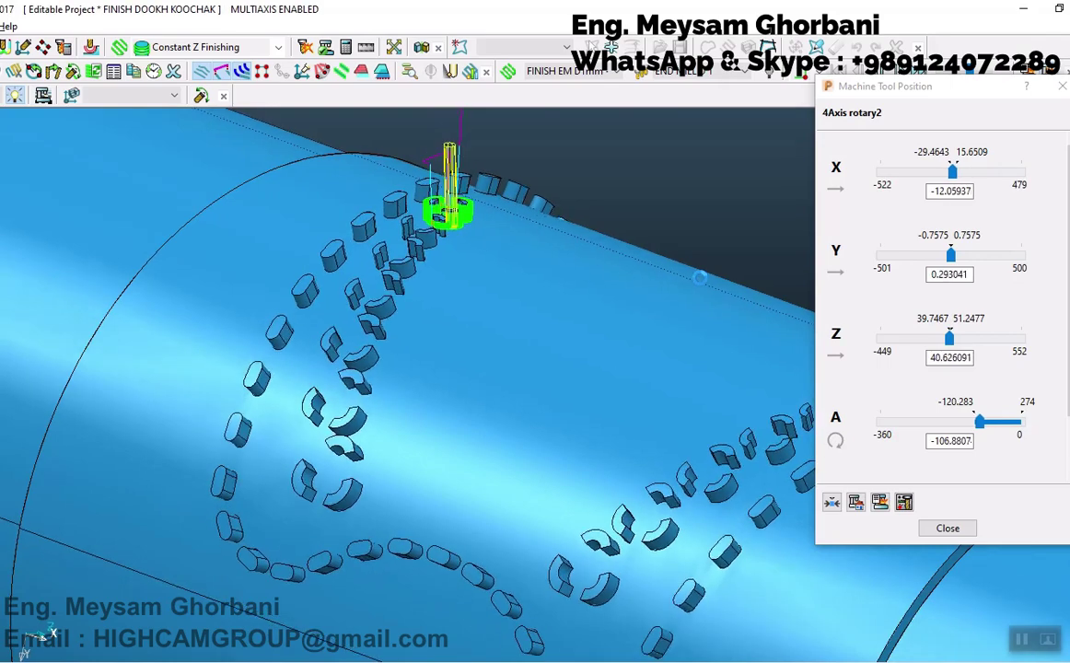
scroll(552, 423, "down", 2)
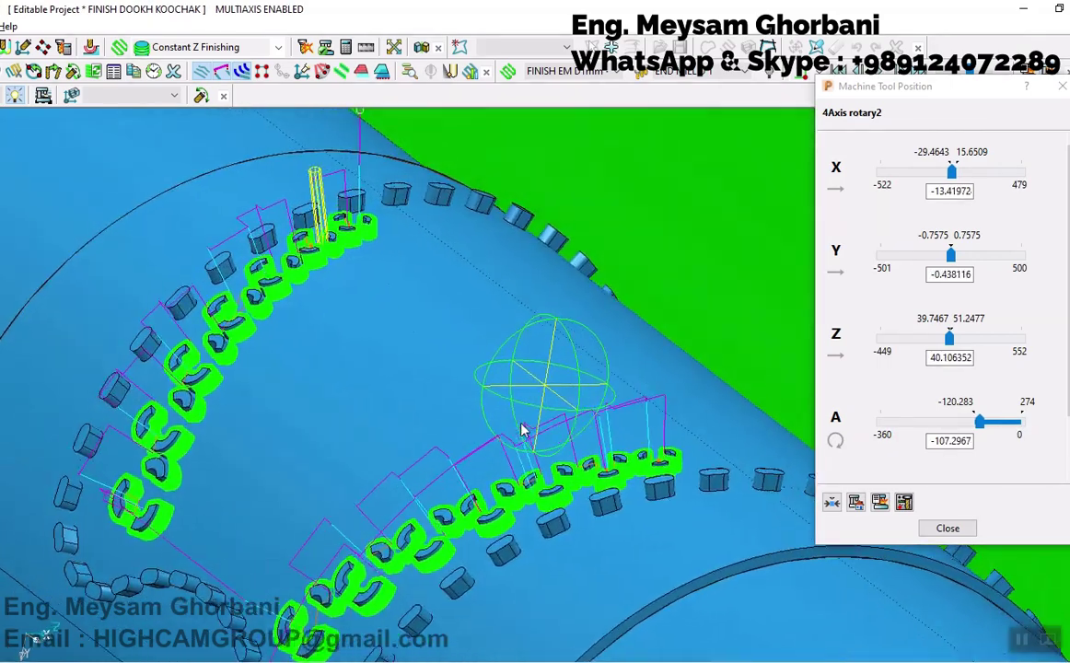
scroll(479, 429, "down", 1)
scroll(423, 436, "down", 2)
scroll(424, 436, "down", 2)
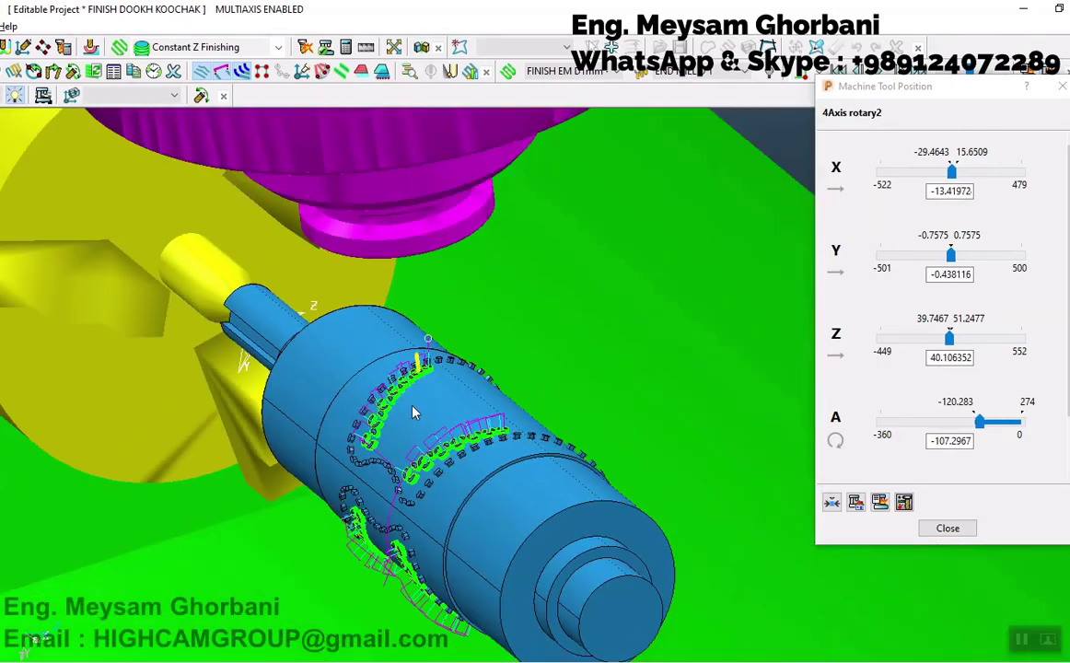